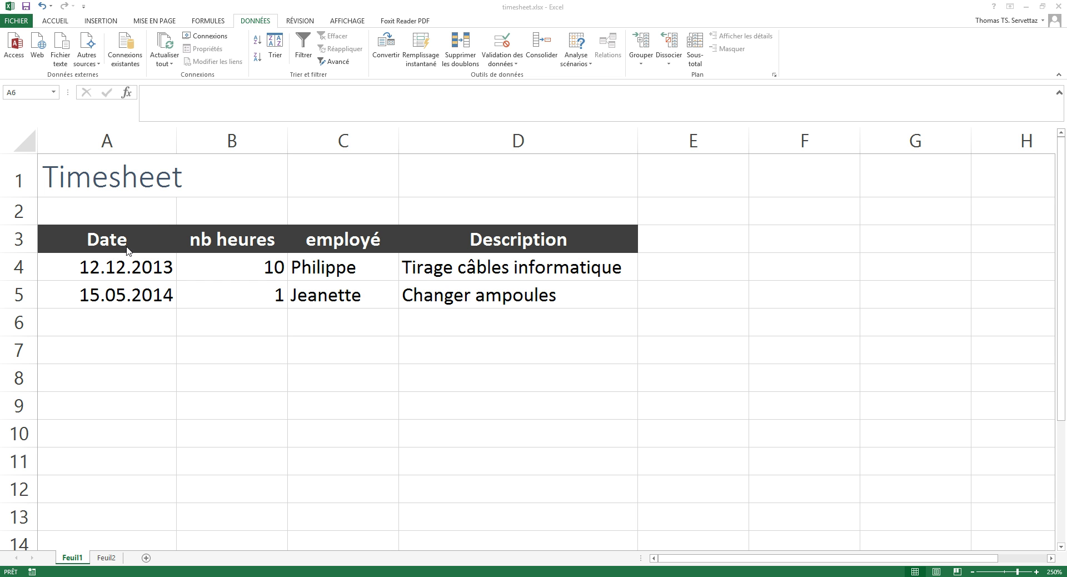
- Examine the date, hours, employee and description entries in rows 4 and 5 of the timesheet
click(148, 267)
click(228, 270)
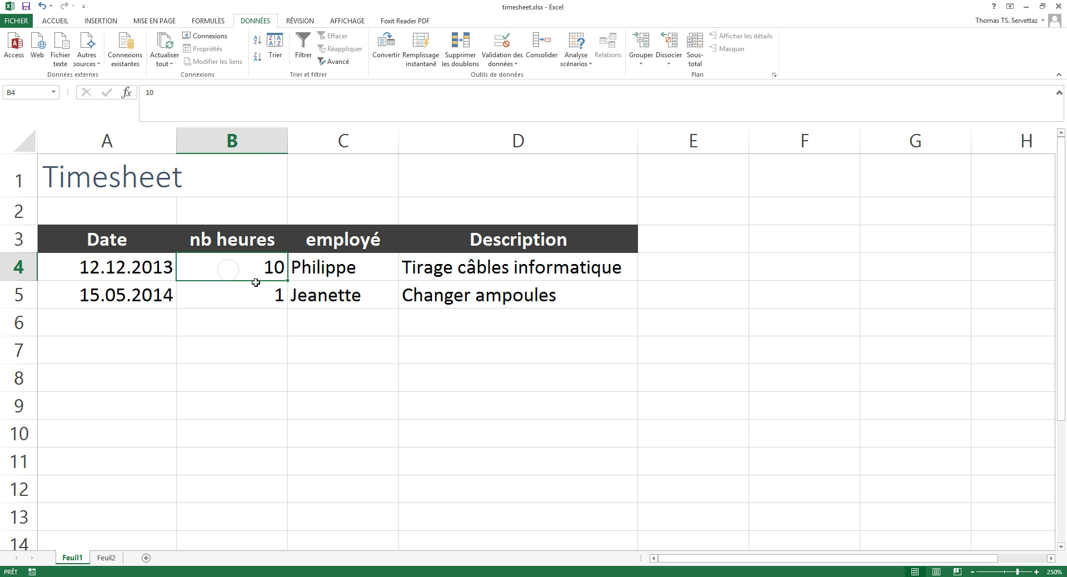
click(338, 265)
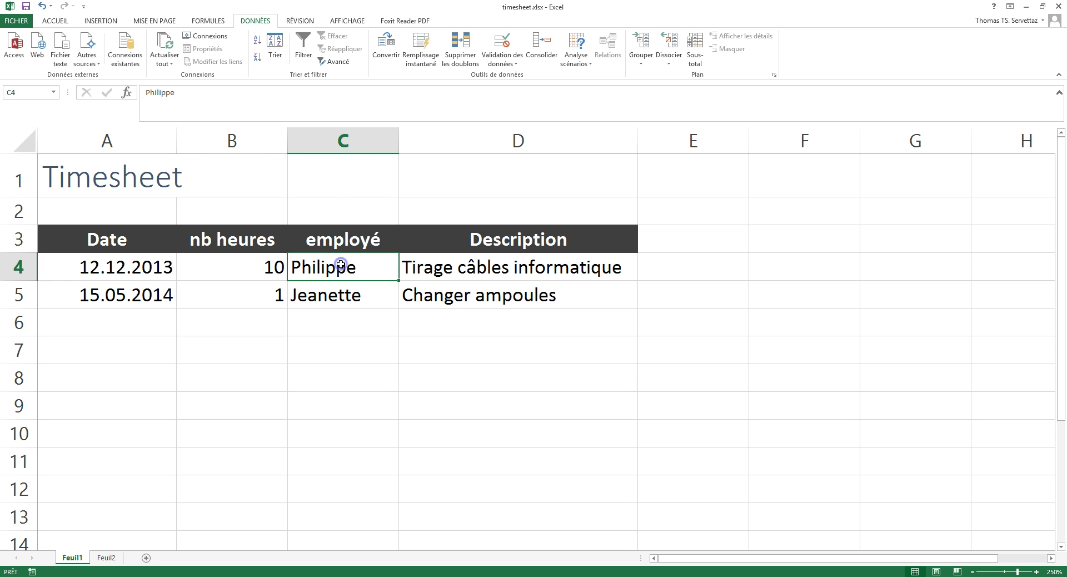
click(473, 271)
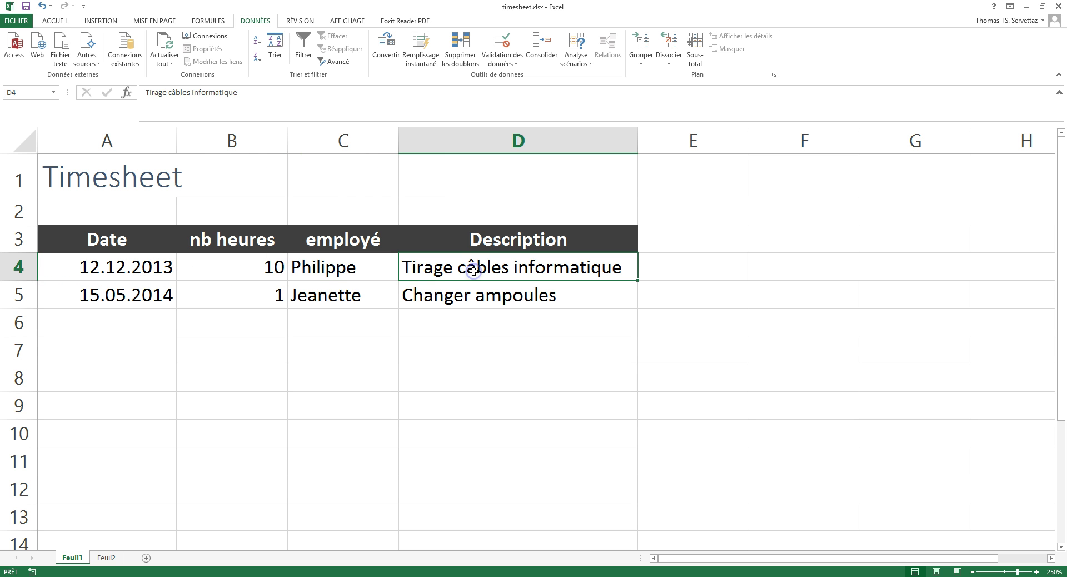
click(135, 267)
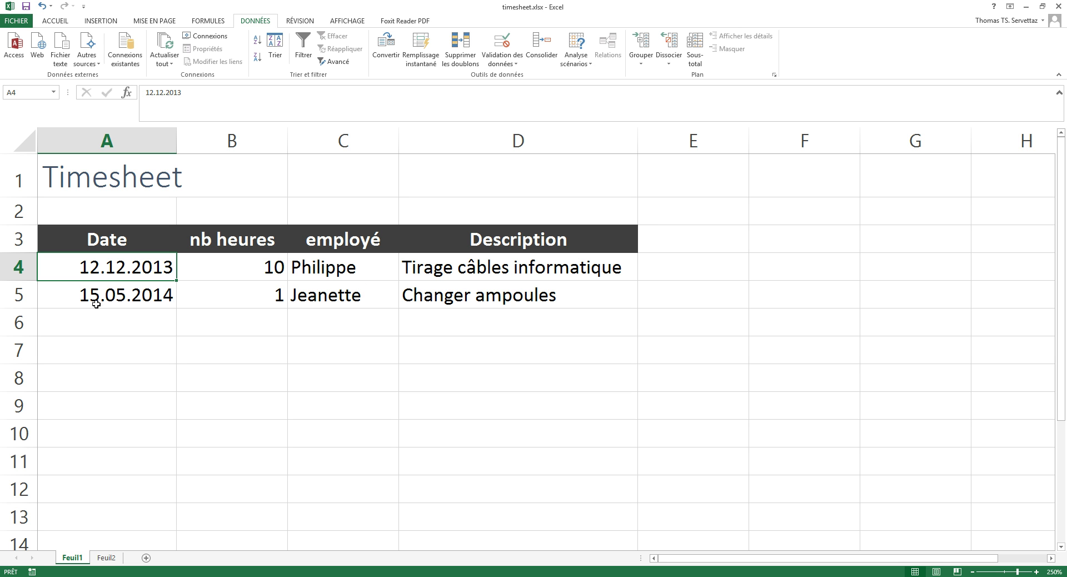
click(114, 293)
click(334, 297)
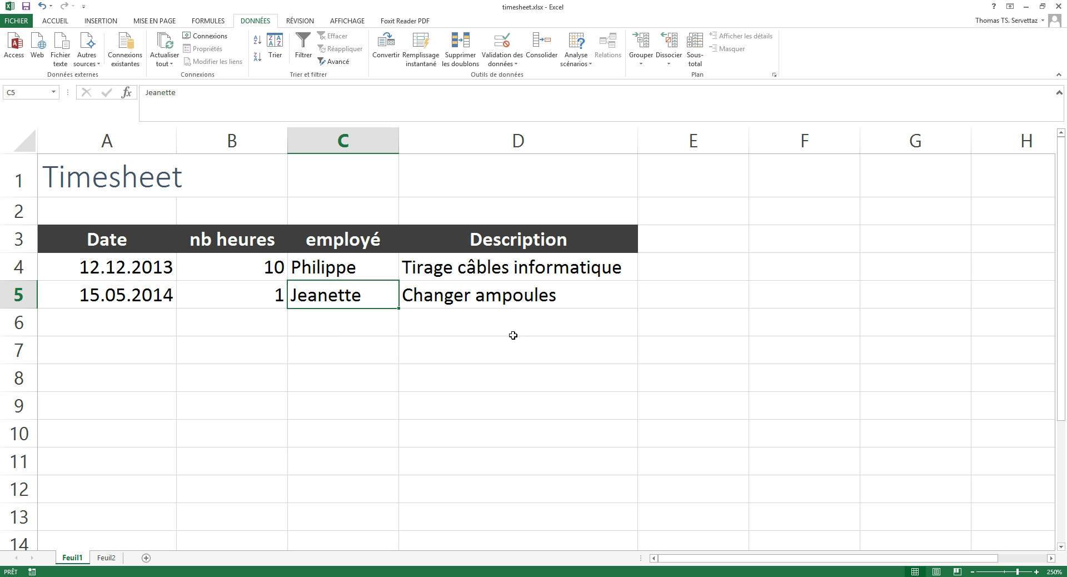
- Enter the same employee name as in row 4 in cell C6
click(318, 334)
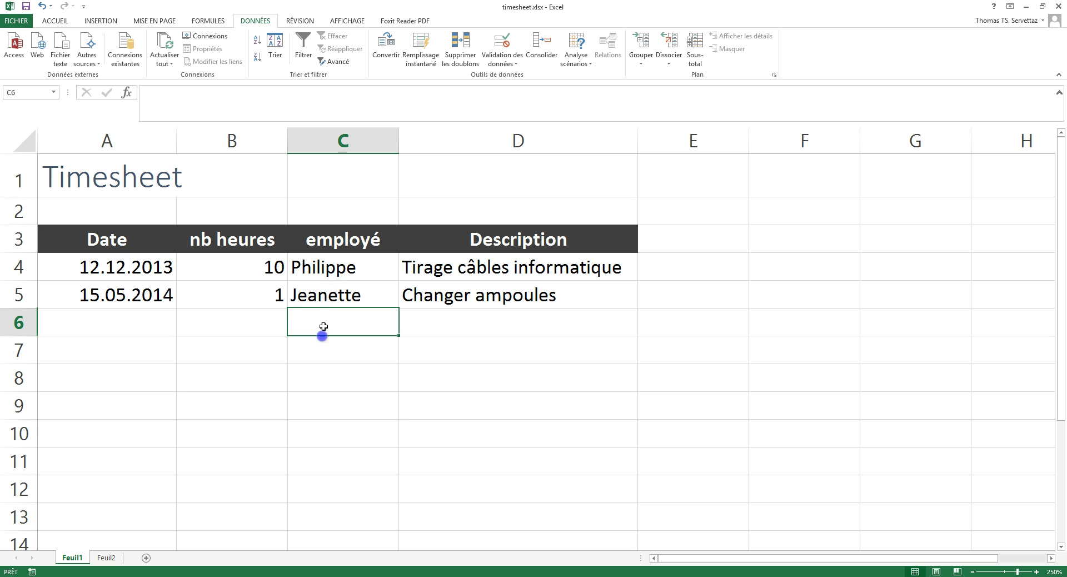
click(350, 288)
click(353, 322)
text(Philippe)
key(Return)
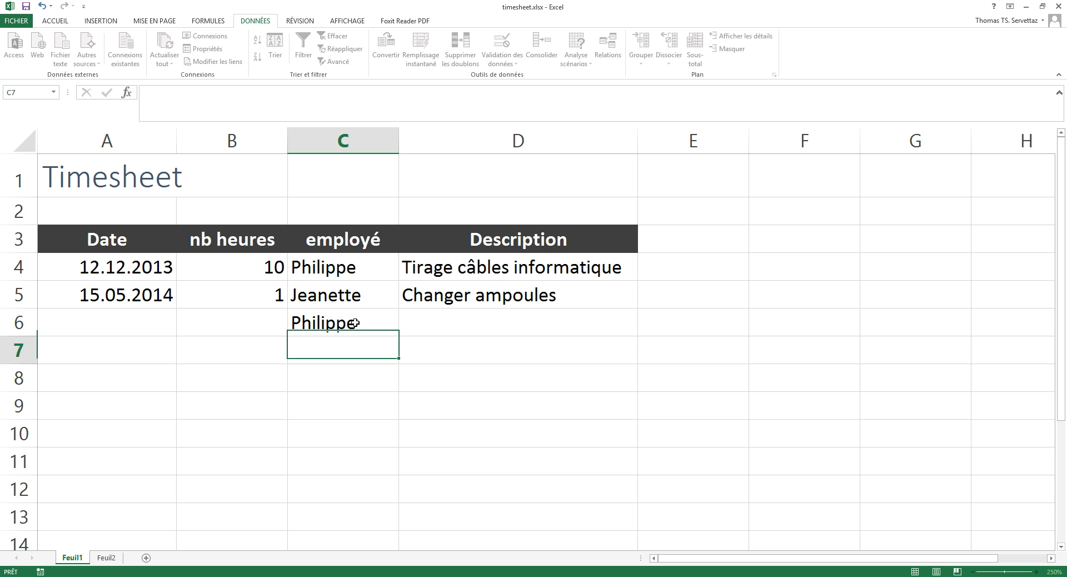
- Try a different spelling of the employee name in C6, cancel the edit and clear the cell
click(355, 322)
key(BackSpace)
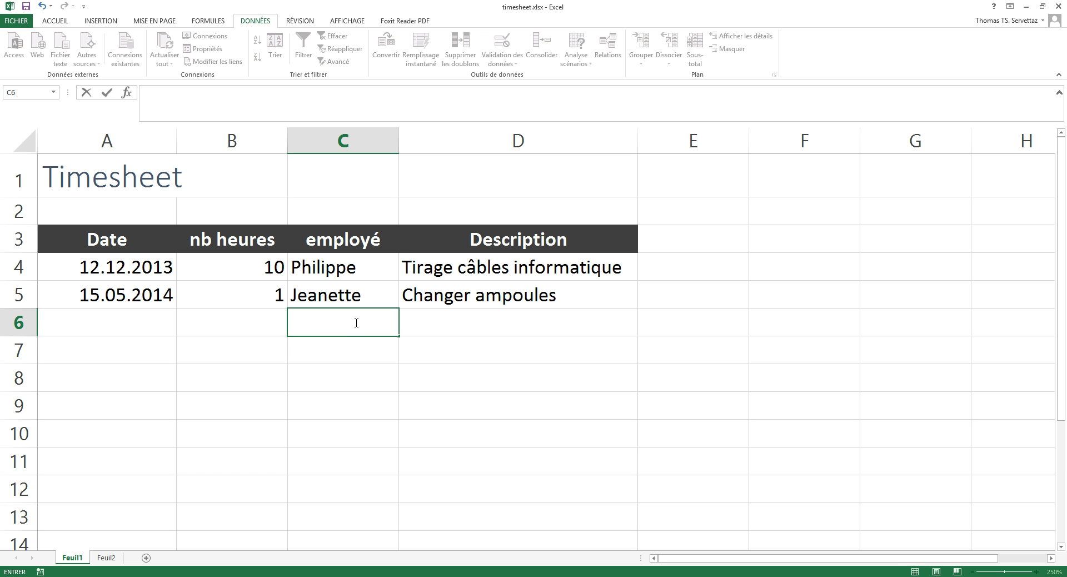
text(Ph)
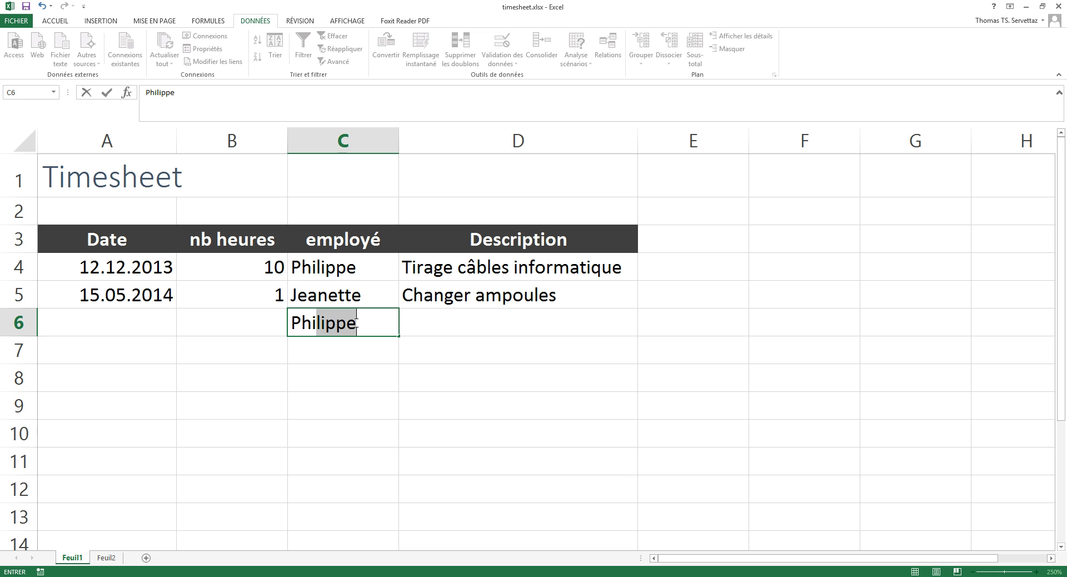
text(ill)
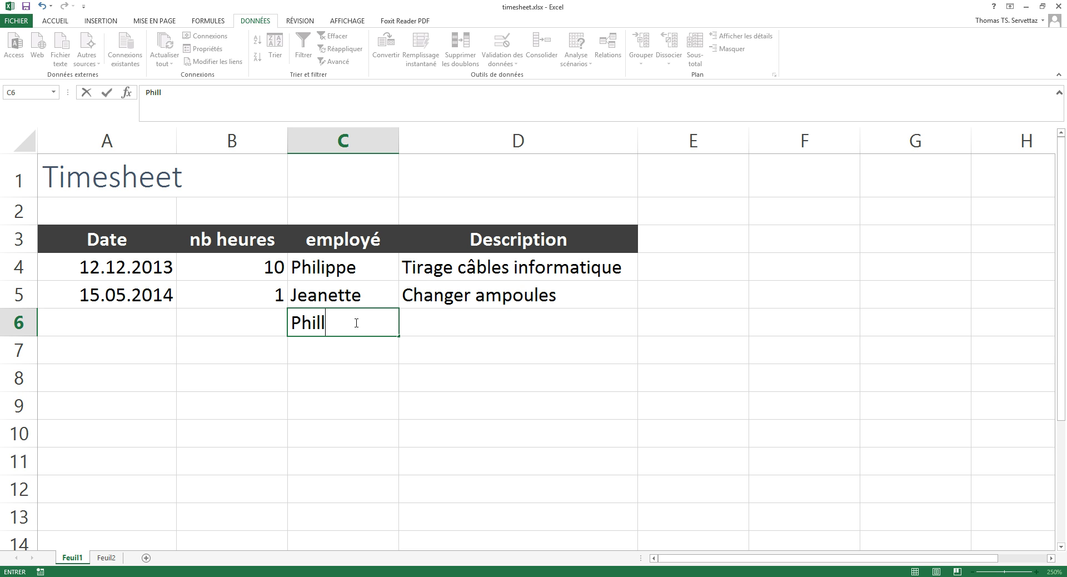
key(BackSpace)
key(BackSpace)
key(BackSpace)
key(BackSpace)
key(BackSpace)
key(BackSpace)
key(Escape)
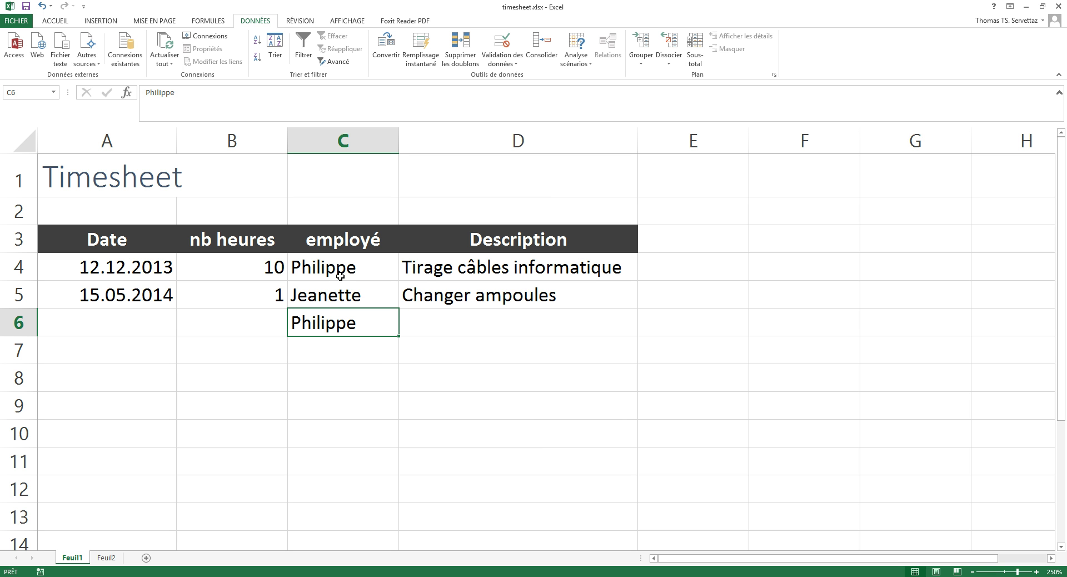
key(BackSpace)
click(423, 373)
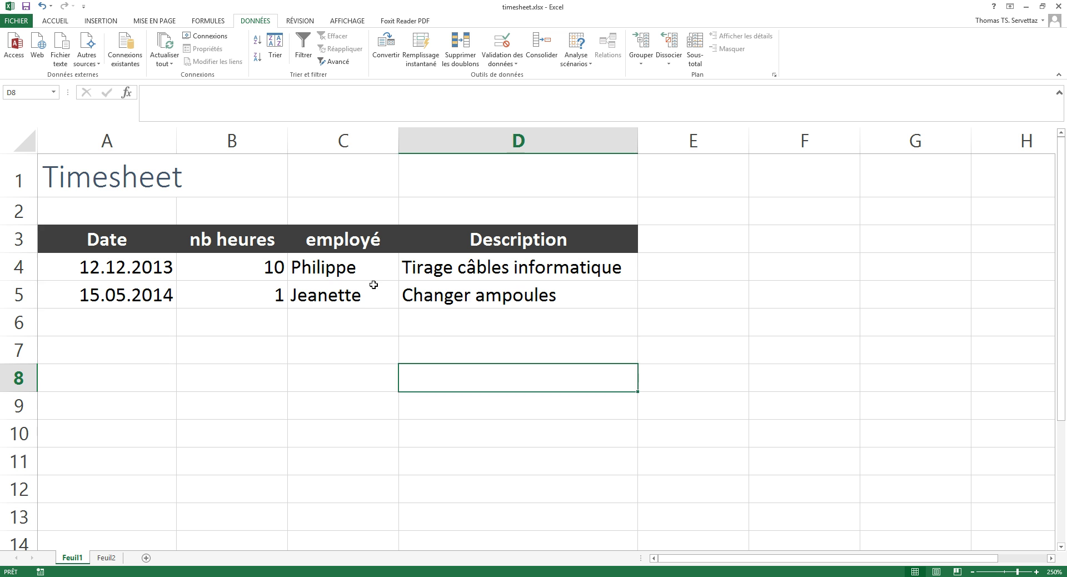
- Define the name mesemployes for the employee list in A1:A4 on sheet Feuil2 and reselect the range to check it
click(374, 272)
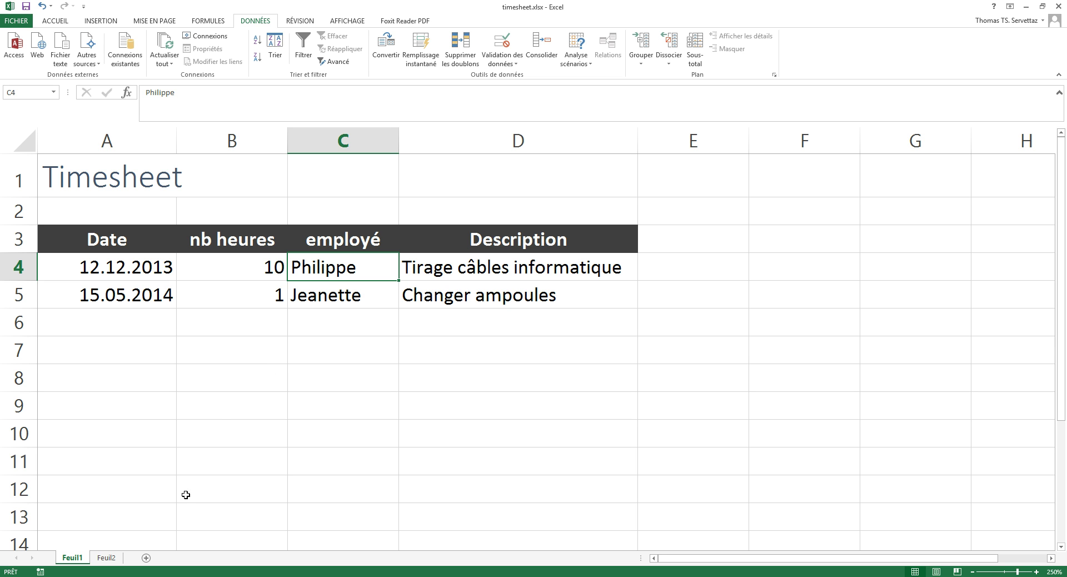
click(116, 561)
click(176, 299)
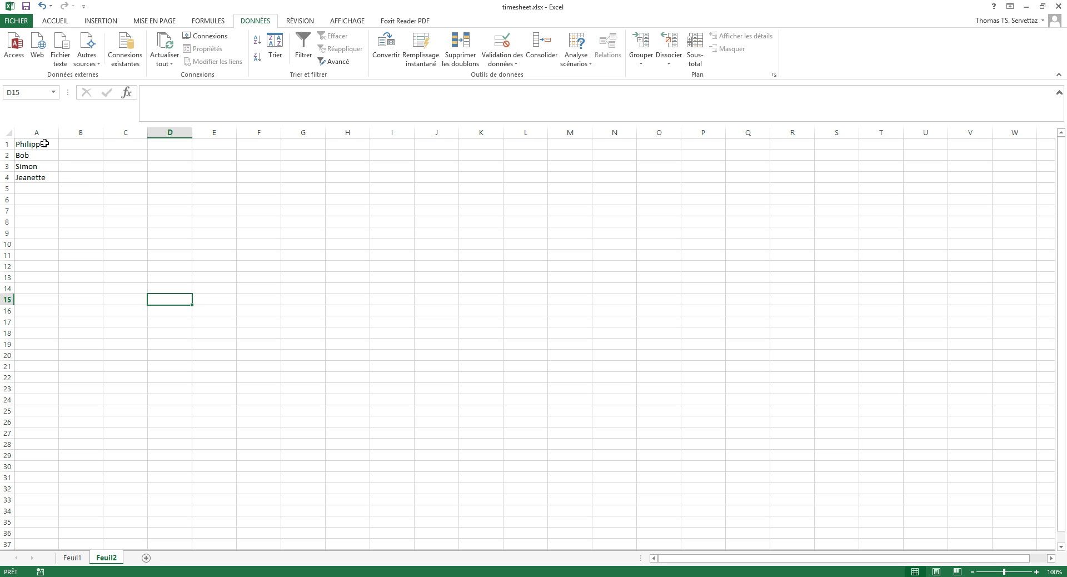
drag(40, 144, 40, 181)
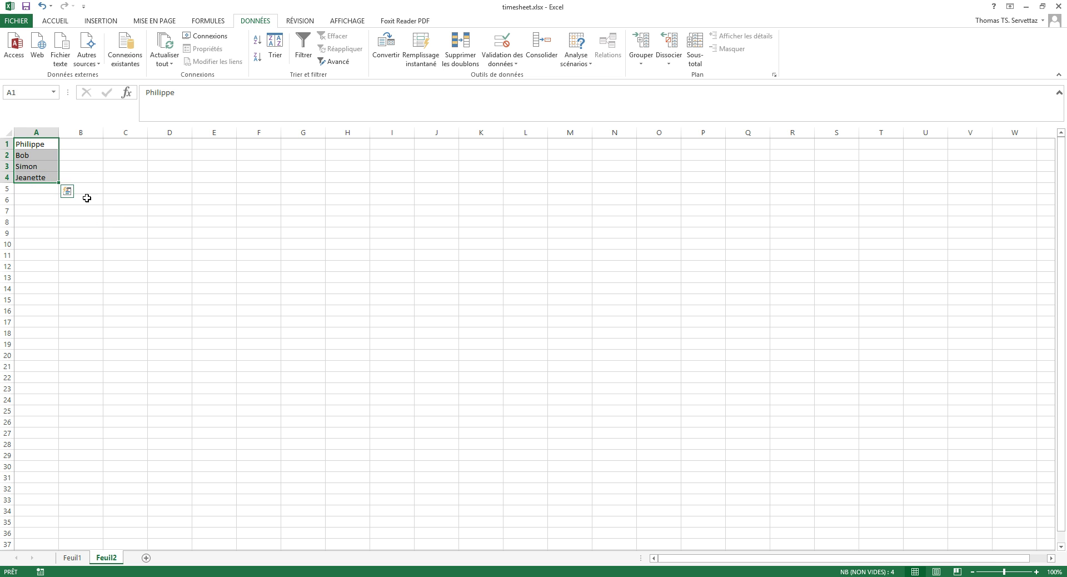
click(26, 92)
text(mesemployes)
key(Return)
click(100, 233)
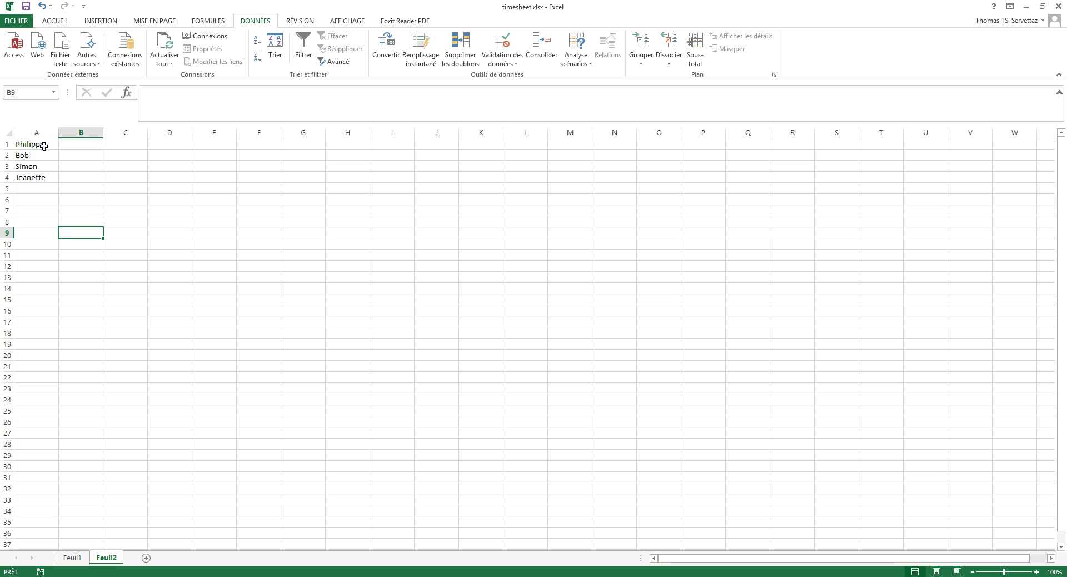
drag(42, 146, 43, 175)
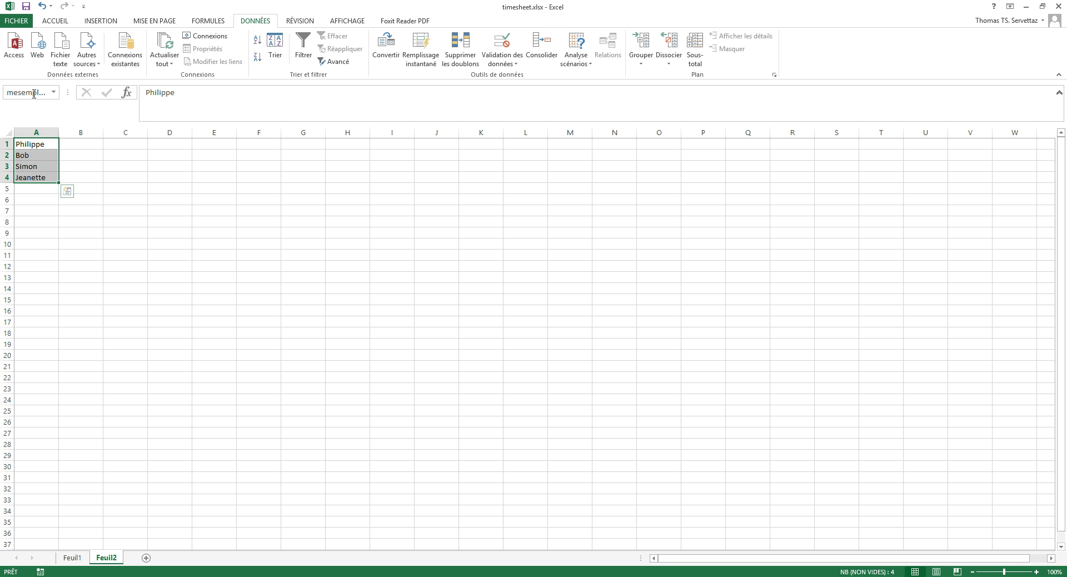
- Clear the employee names in C4 and C5 on sheet Feuil1
click(73, 557)
click(428, 359)
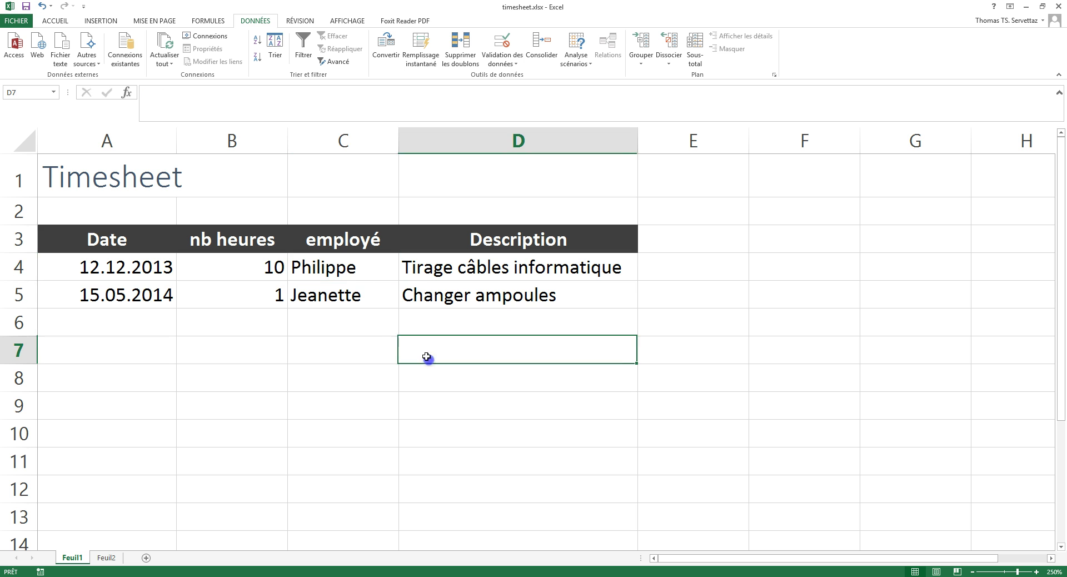
click(356, 265)
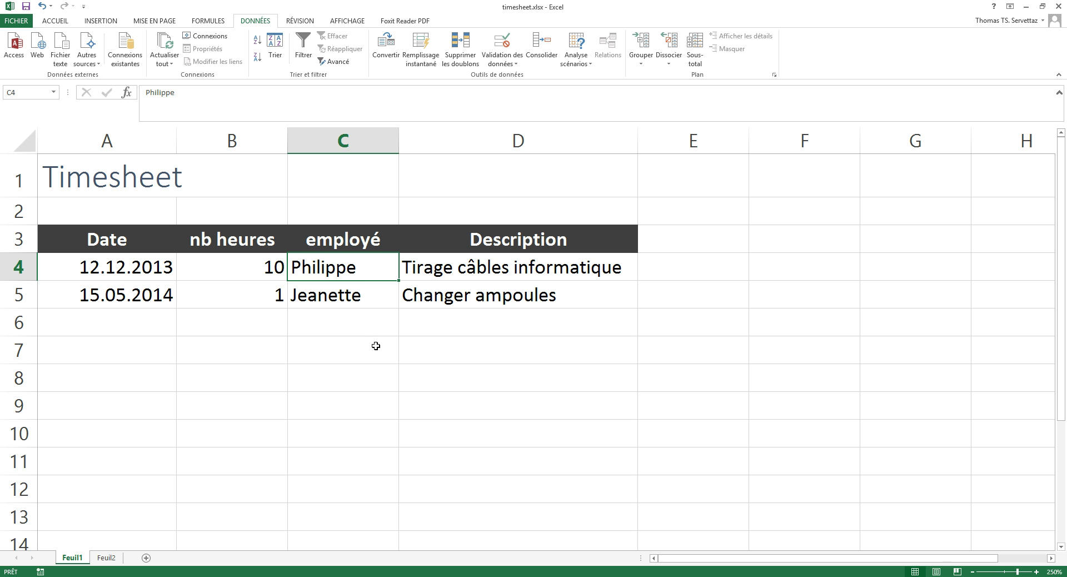
key(BackSpace)
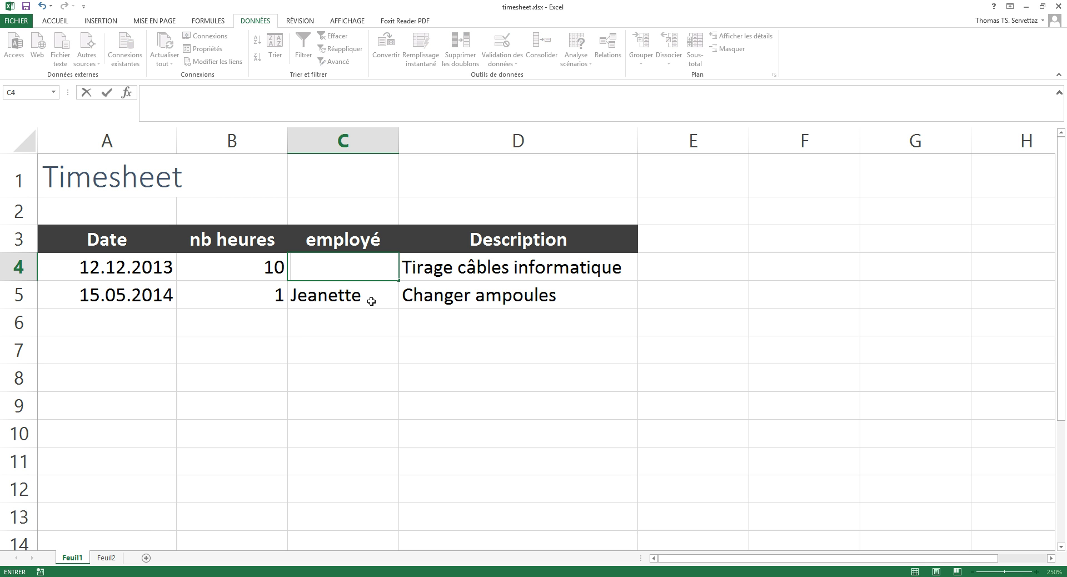
key(Return)
key(BackSpace)
key(Return)
- Open data validation for the employé column cells from C4 down, extending it to the cells without validation settings
drag(359, 266, 389, 500)
drag(1060, 538, 1060, 136)
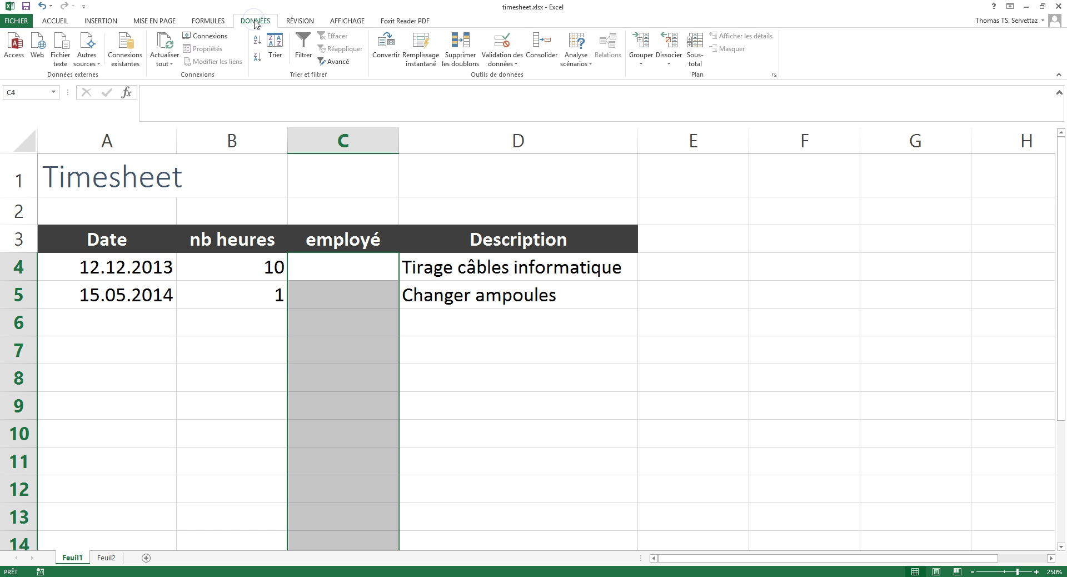
click(500, 66)
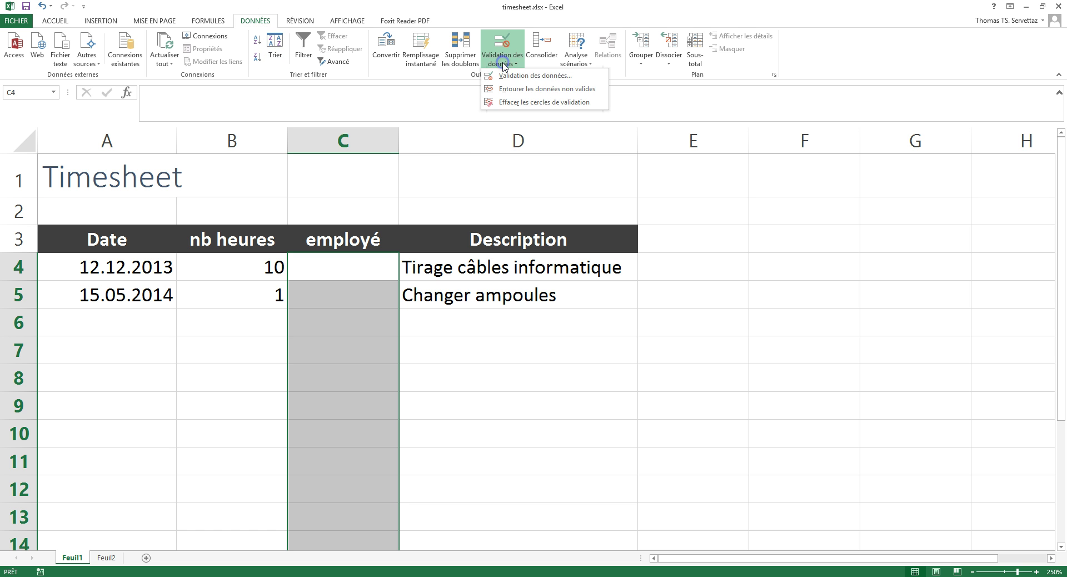
click(533, 76)
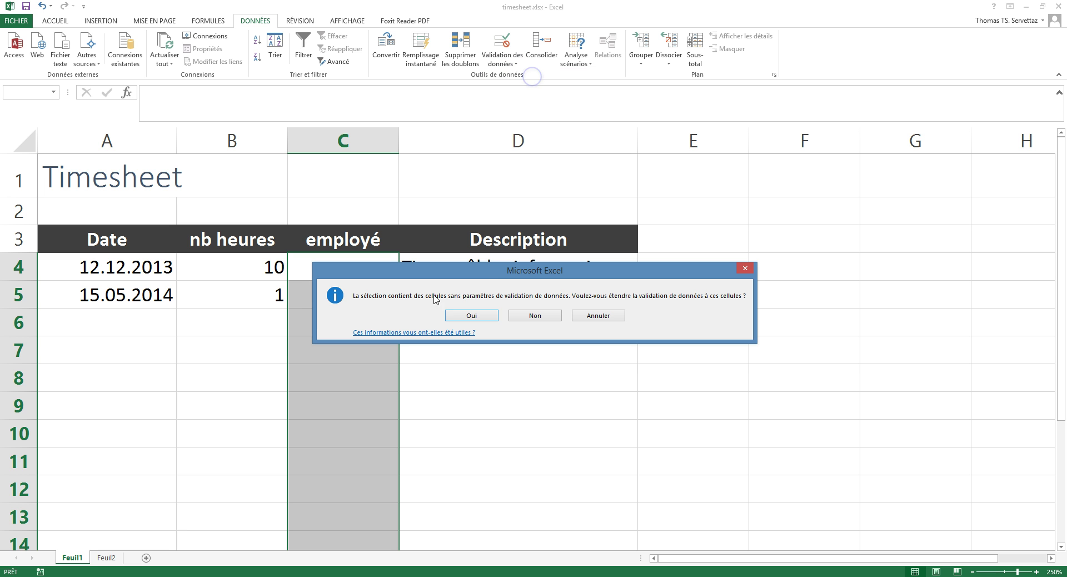
drag(489, 270, 586, 178)
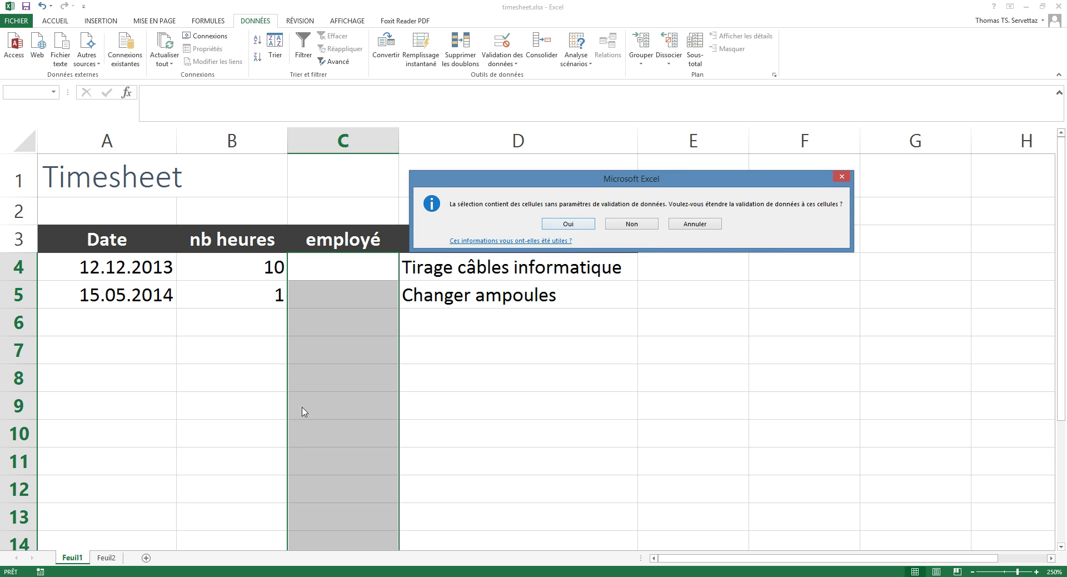
click(568, 224)
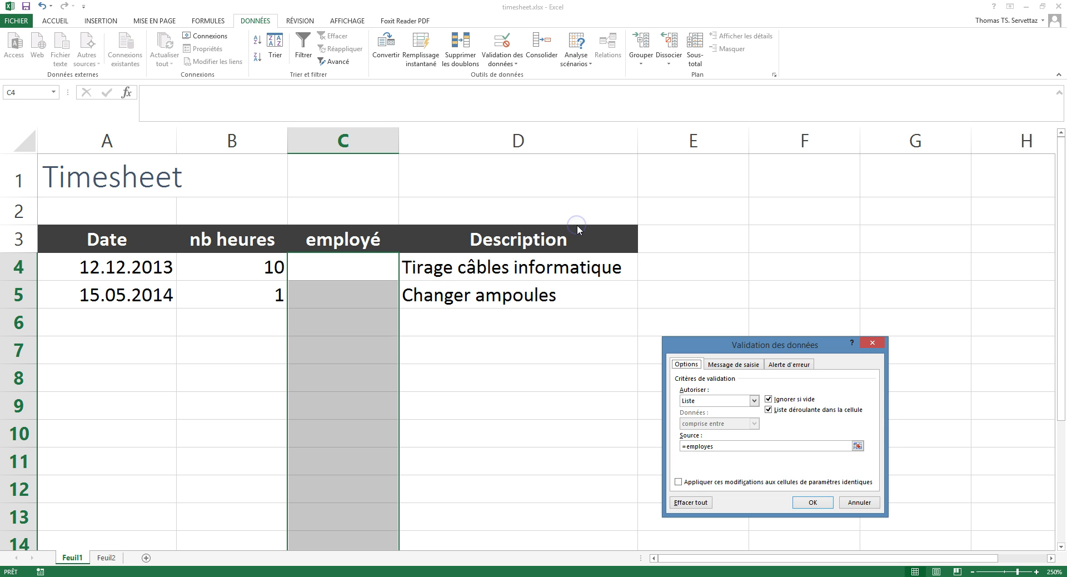
- Set the validation criteria to allow Liste with the source =mesemployes and apply them to the selected cells
drag(773, 344, 644, 192)
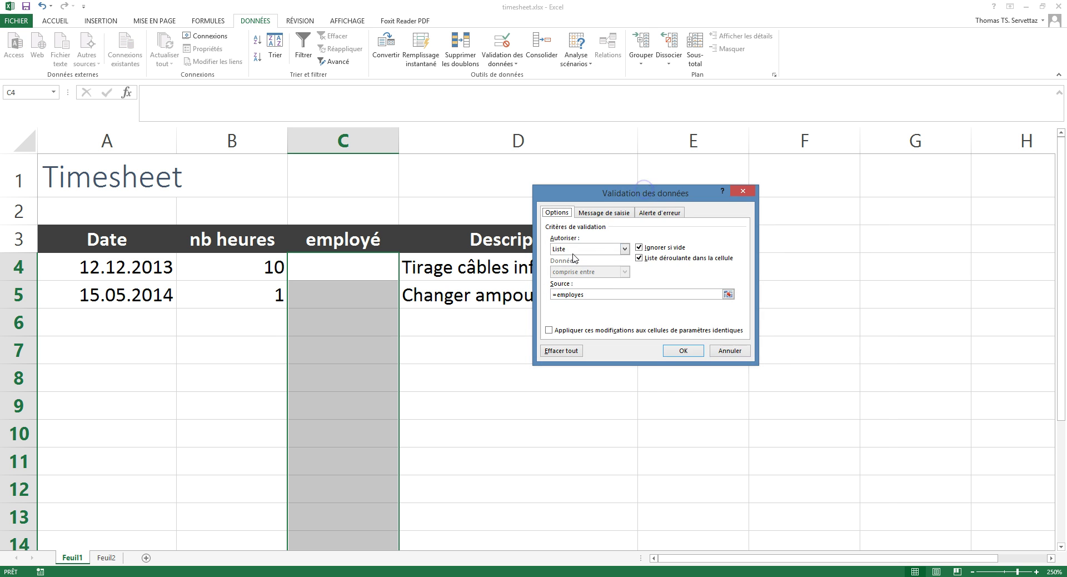
click(625, 249)
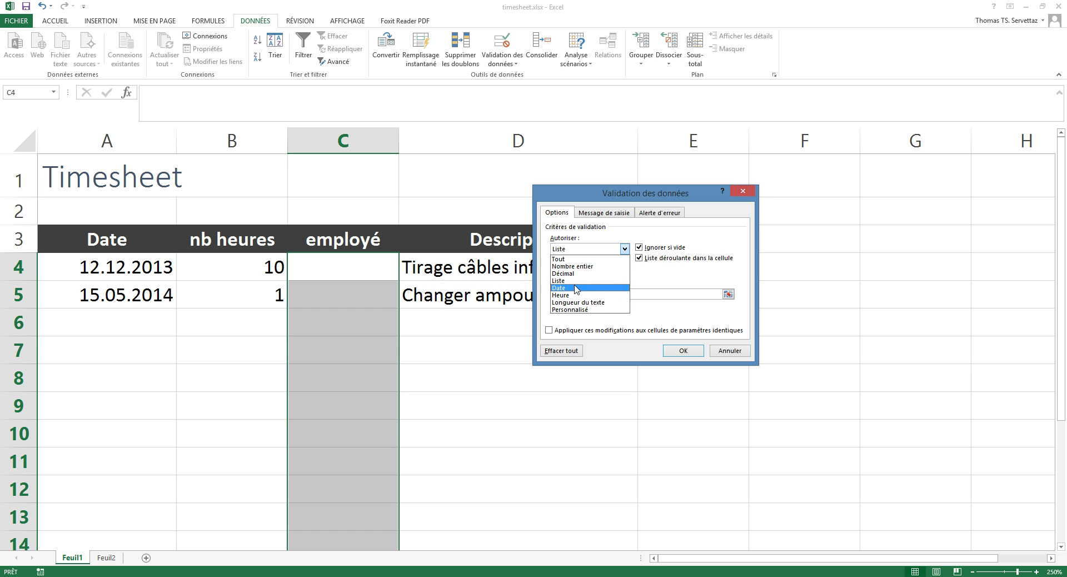
click(566, 280)
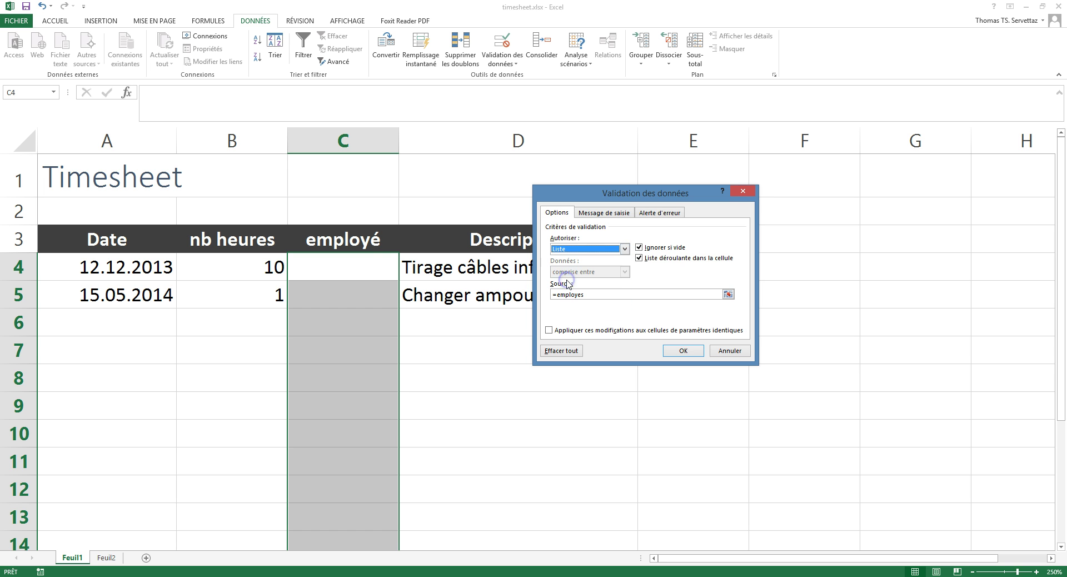
click(592, 295)
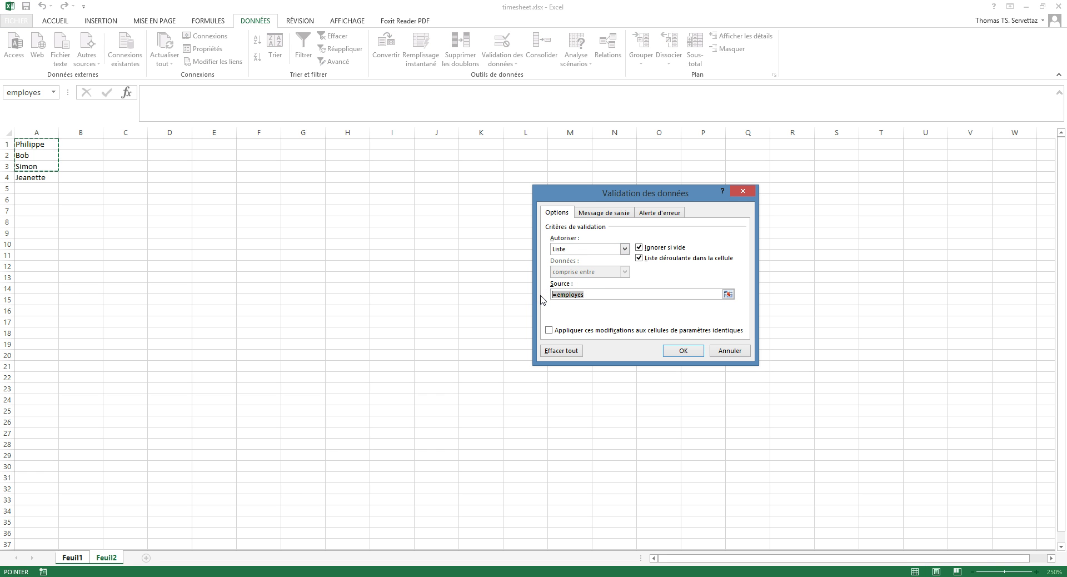
key(BackSpace)
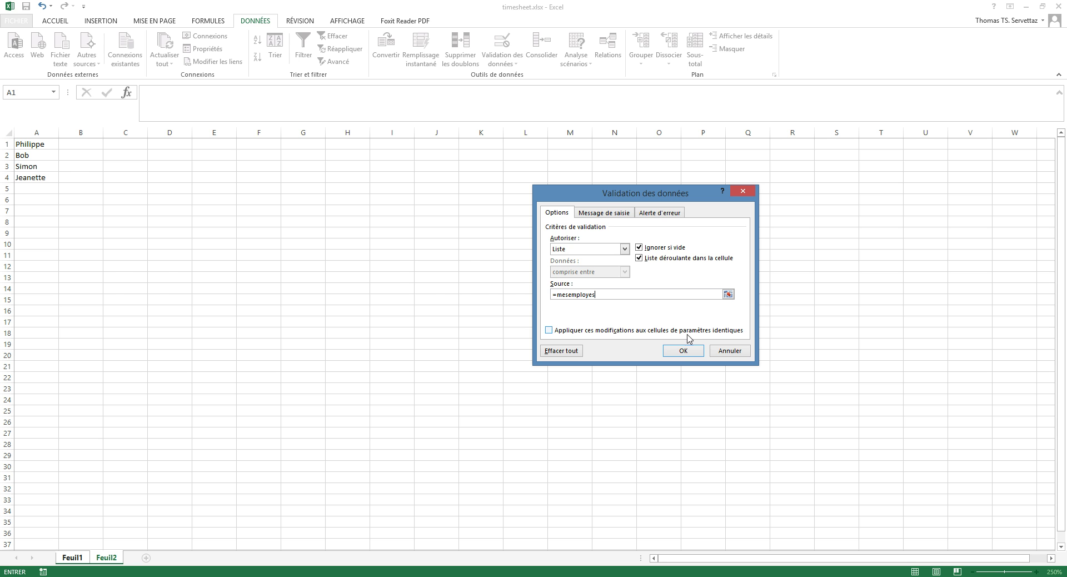
click(681, 349)
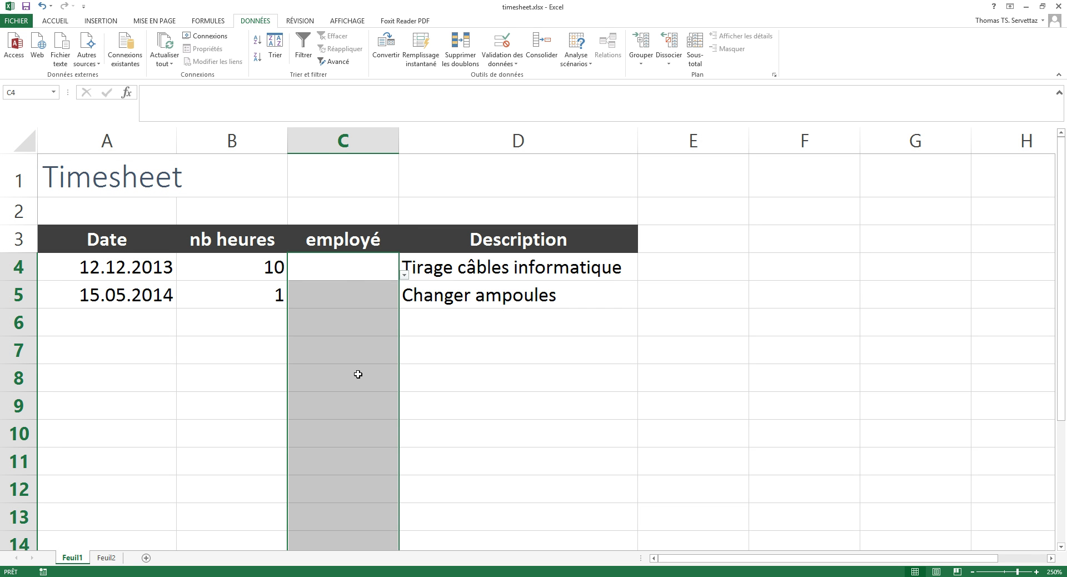
- Test the validation by trying to enter a name missing from the employee list in C4, and cancel the entry
click(481, 374)
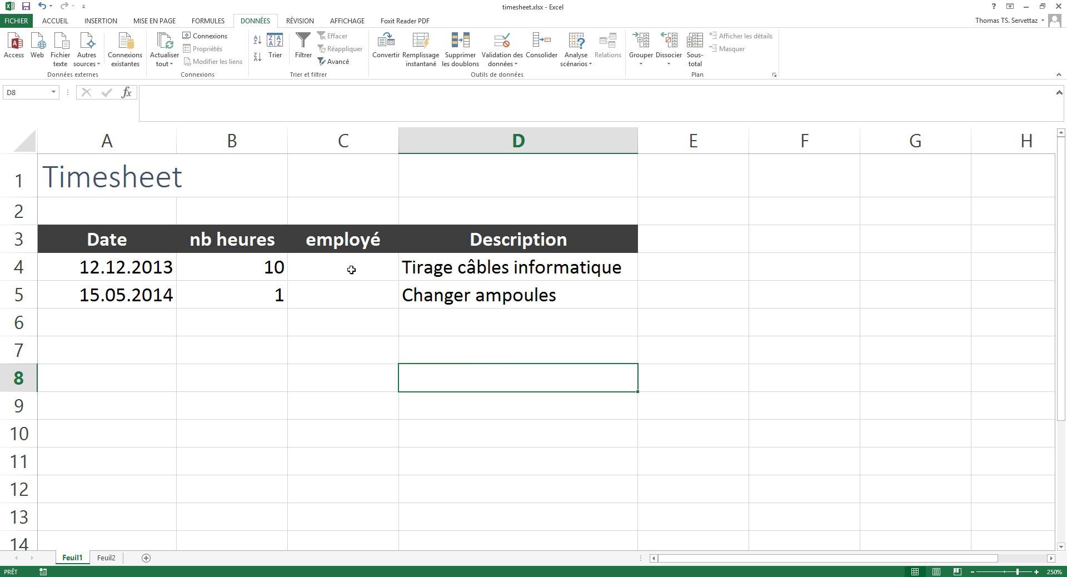
click(331, 269)
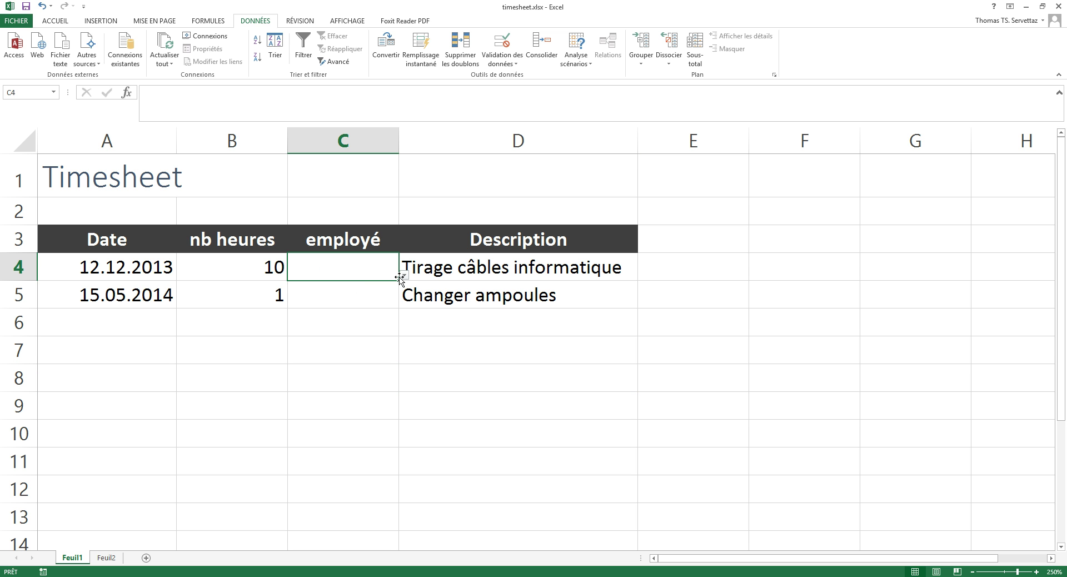
text(tom)
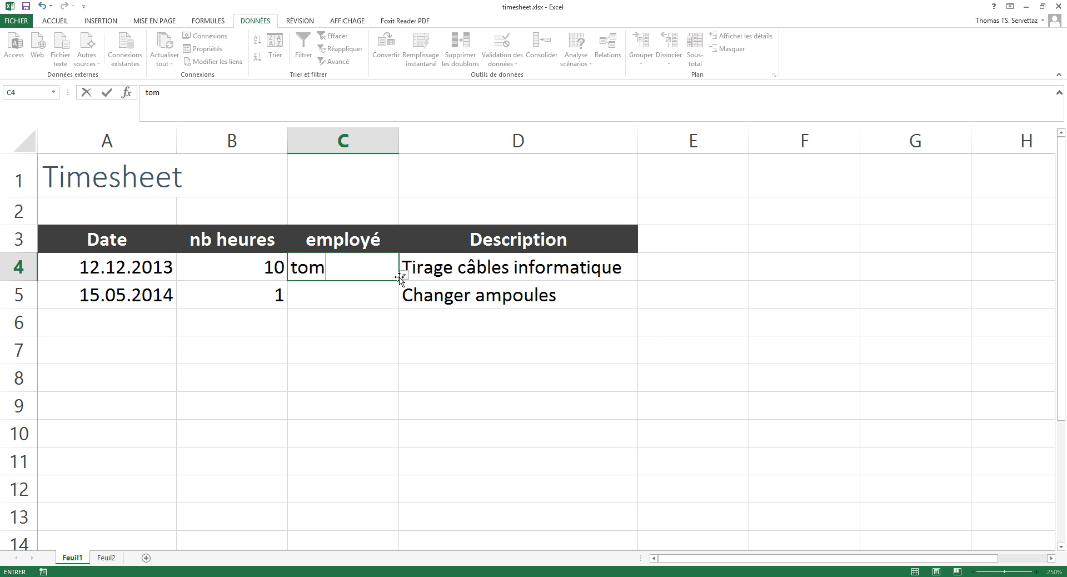
key(Return)
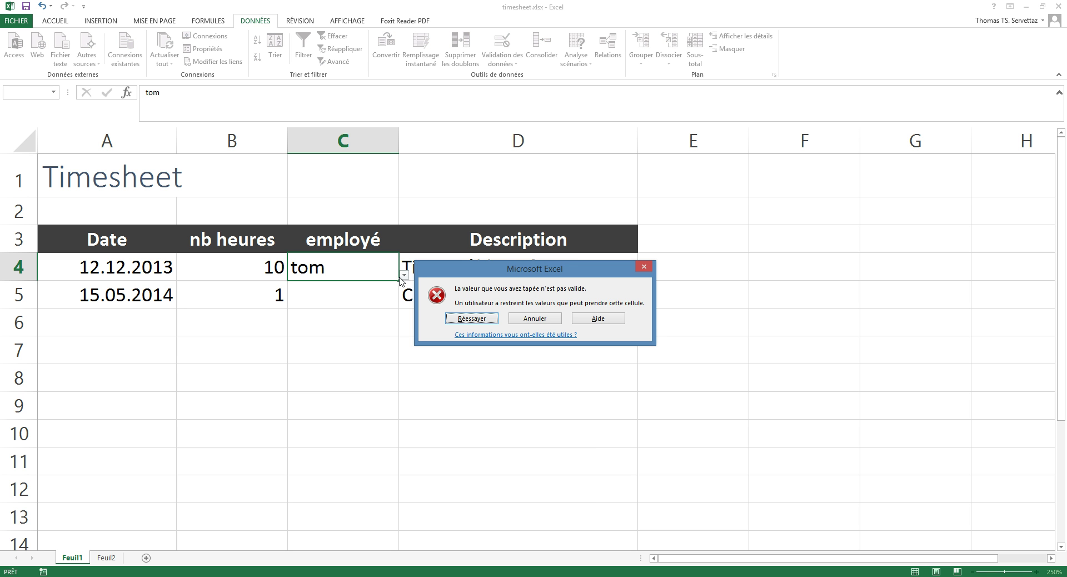
click(552, 321)
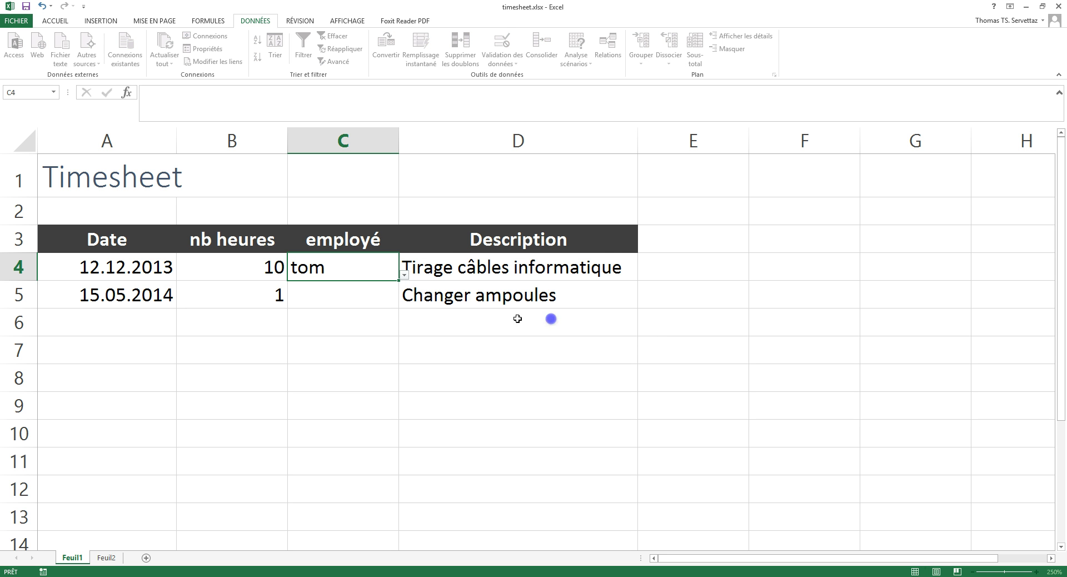
- Fill the employé cells from their drop-down lists, choosing the first listed employee for C4 and the last one for C5
click(404, 274)
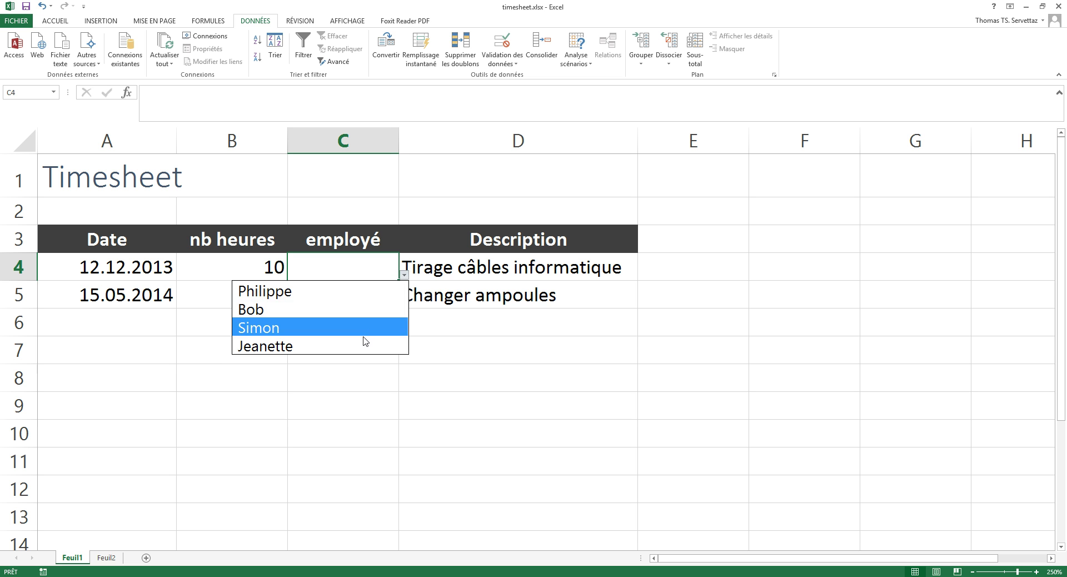
click(360, 294)
click(361, 296)
click(404, 302)
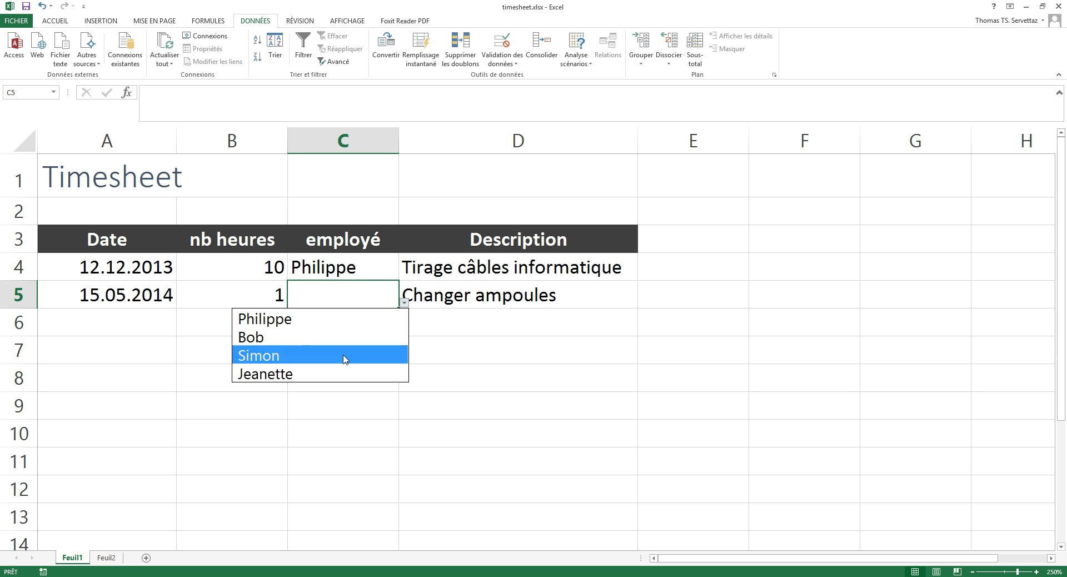
click(341, 372)
- Replace the second employee's short first name in A2 on sheet Feuil2 with its full form
click(106, 557)
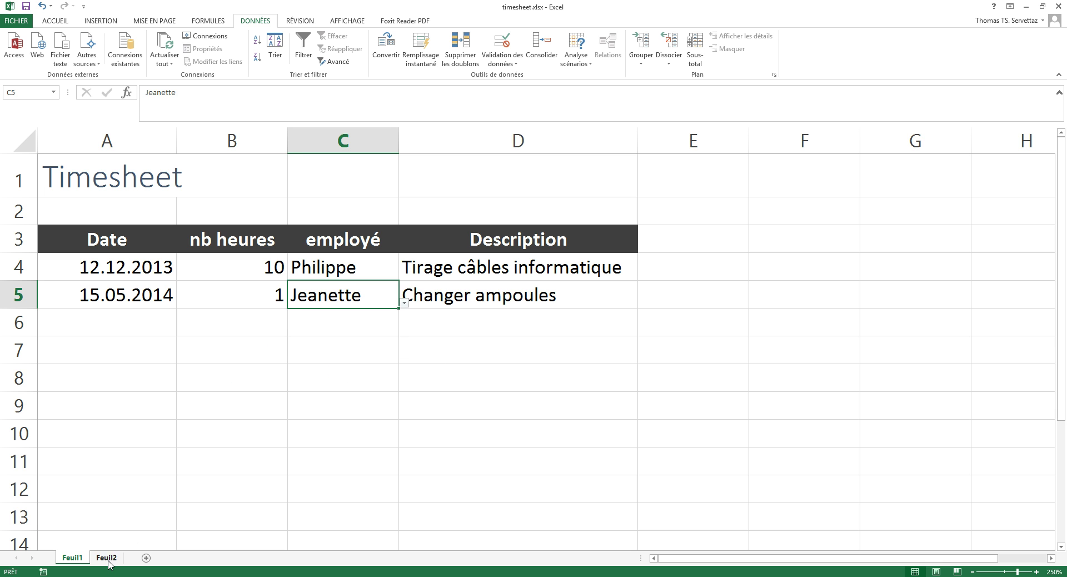
click(83, 264)
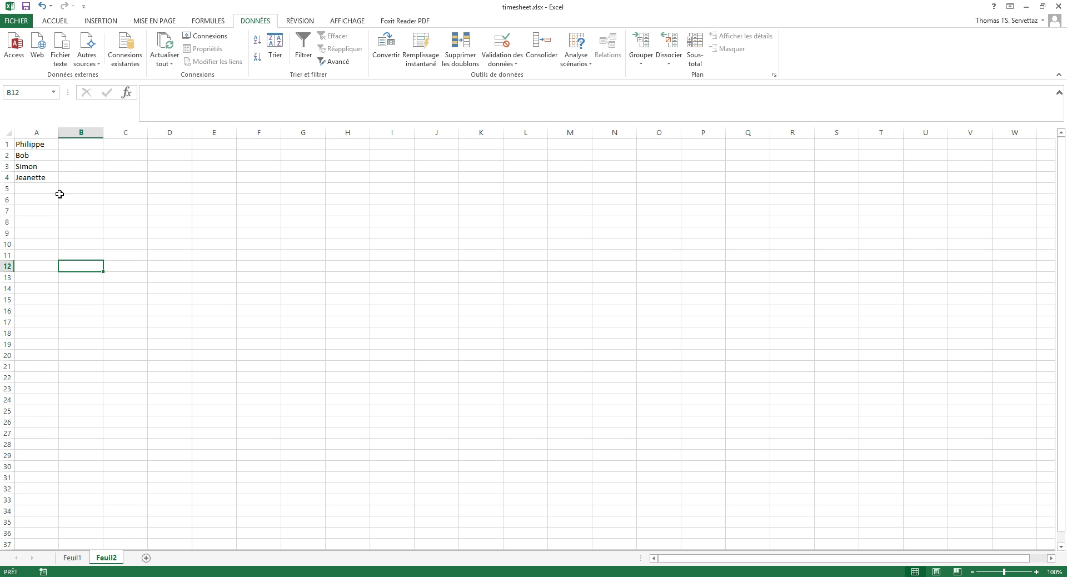
click(43, 155)
double_click(50, 155)
drag(50, 155, 9, 155)
text(Ro)
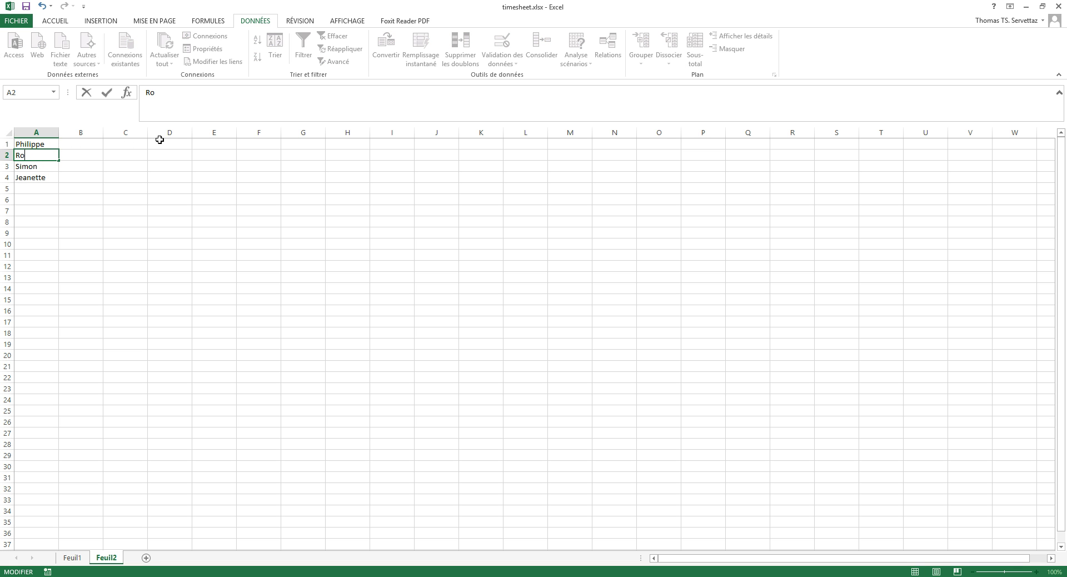
text(bert)
key(Return)
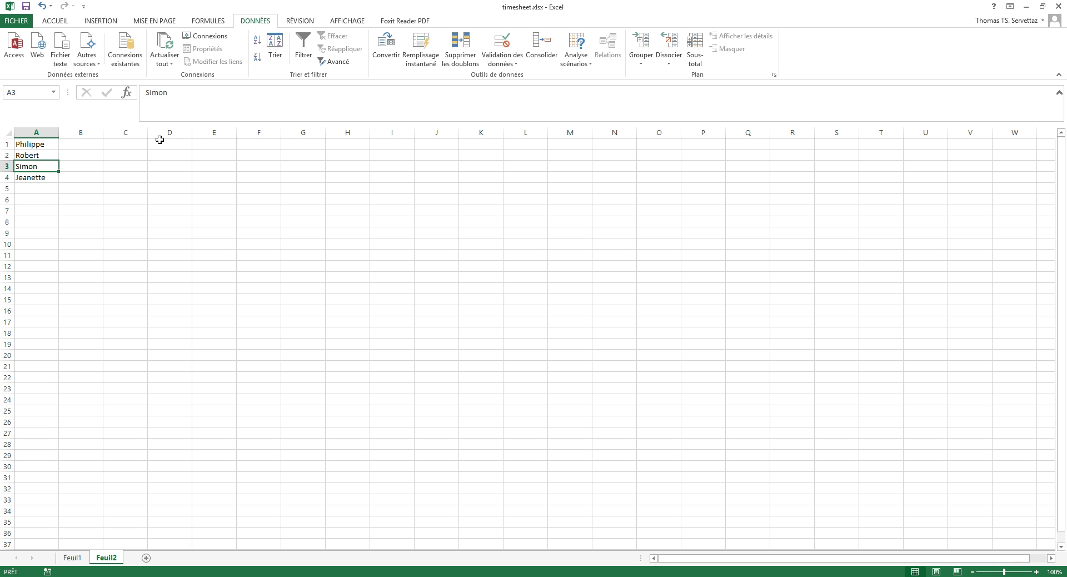
- Check the drop-down list of C4 on sheet Feuil1 for the renamed employee, keeping the current selection
click(72, 557)
click(395, 270)
click(404, 274)
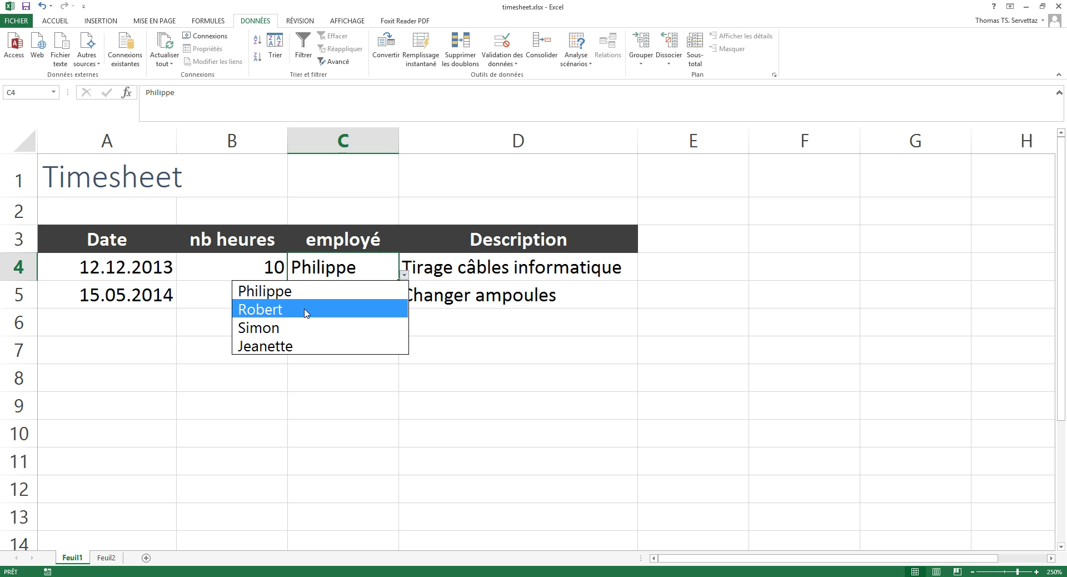
key(Down)
key(Down)
key(Return)
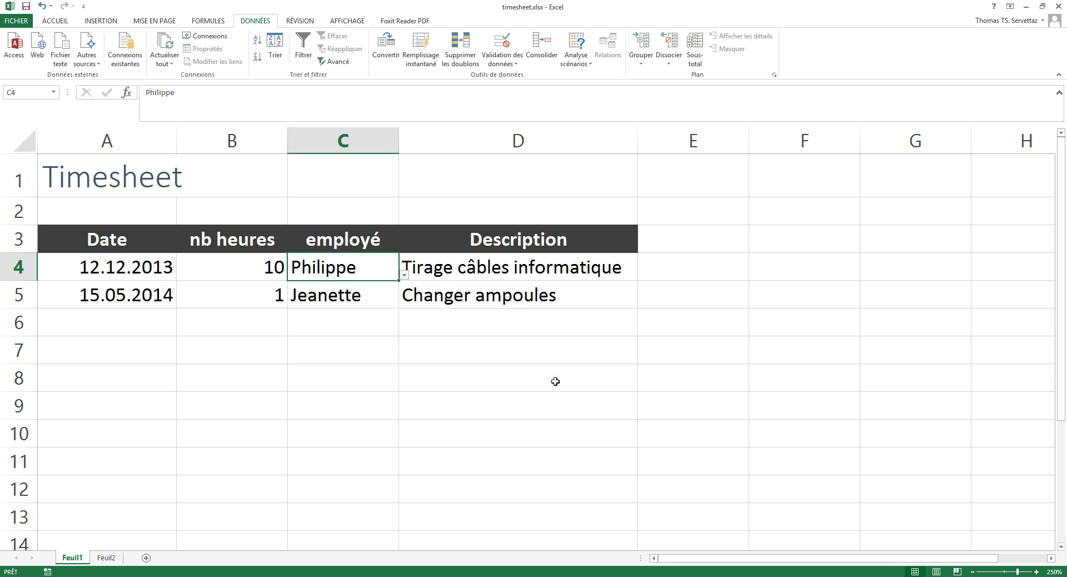